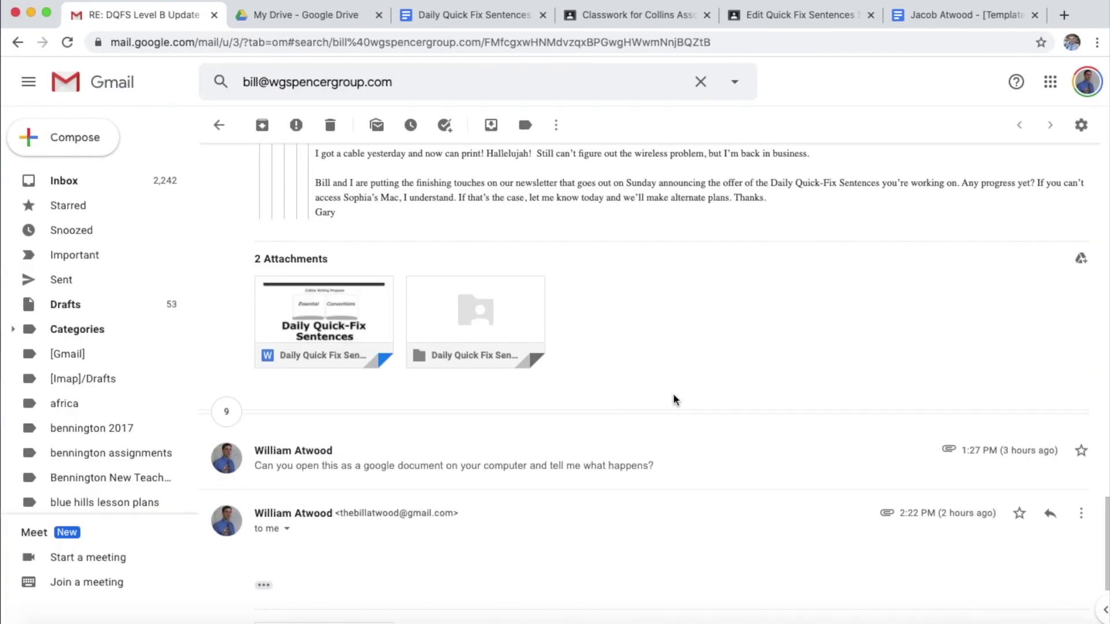
# Preview the Daily Quick Fix Sentences B Word file from My Drive's Quick Access
pyautogui.moveTo(270, 369)
pyautogui.moveTo(293, 352)
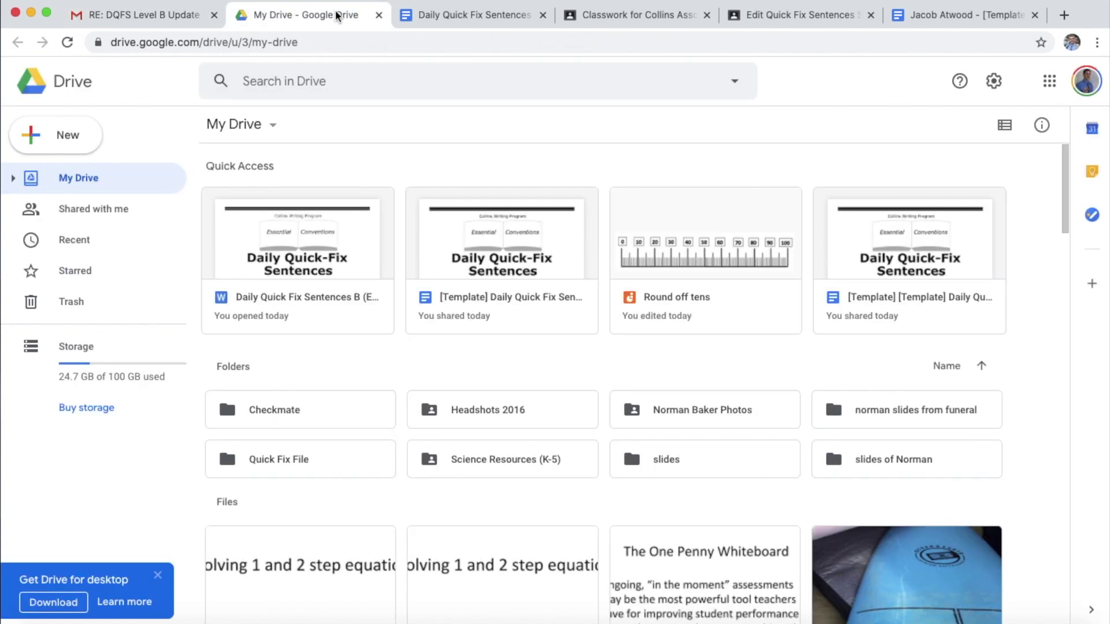
pyautogui.click(310, 267)
pyautogui.doubleClick(309, 267)
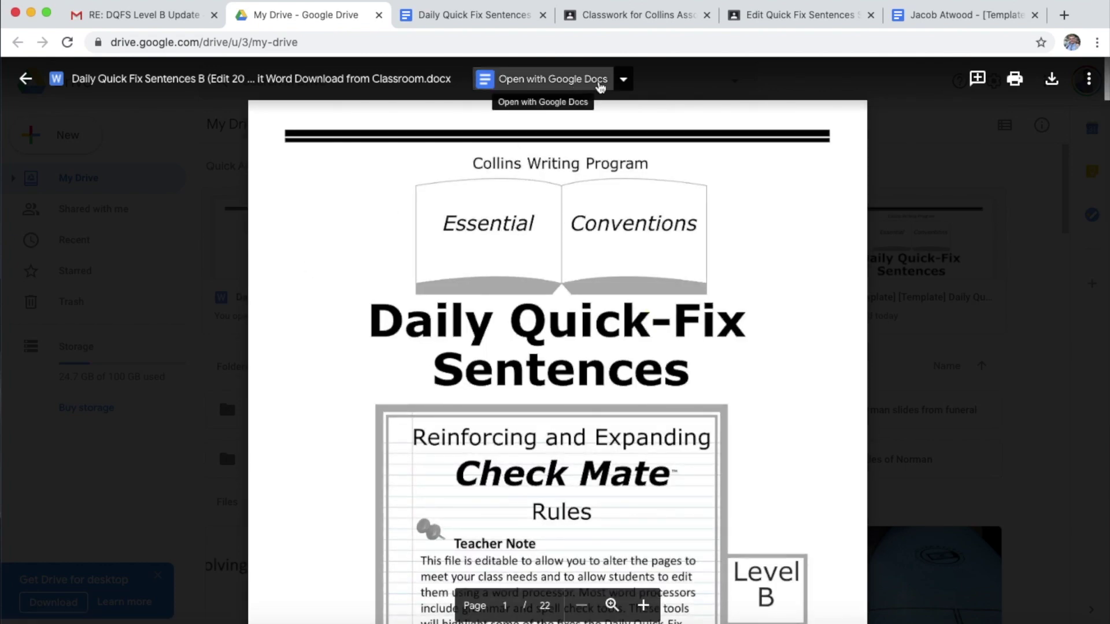
# Open Daily Quick Fix Sentences B in Google Docs and scroll through its first pages
pyautogui.click(601, 87)
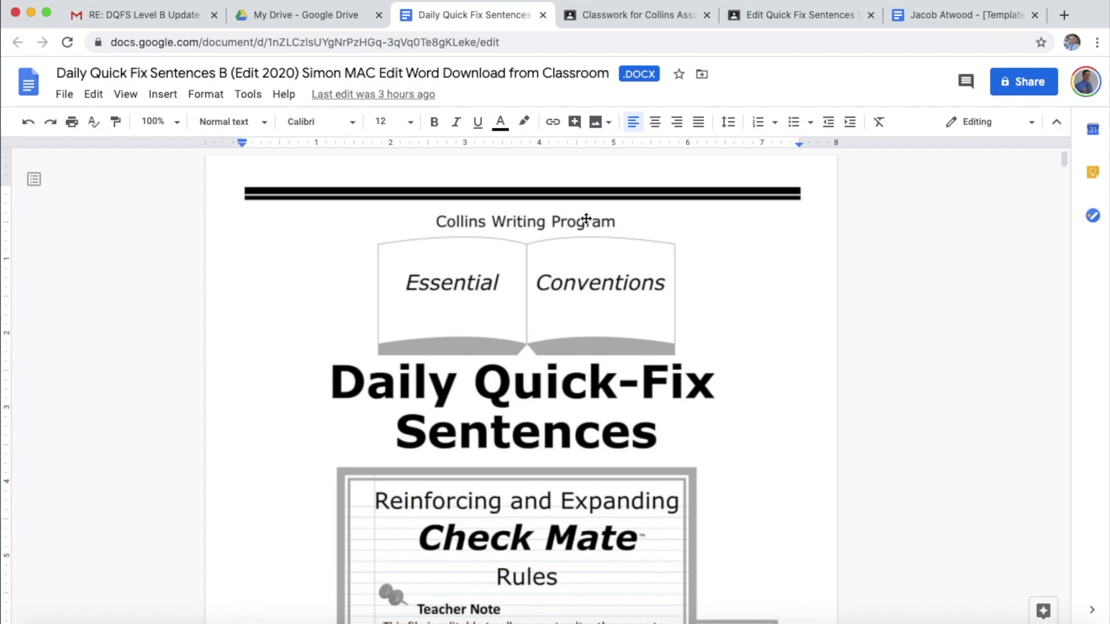
pyautogui.scroll(-8, 614, 409)
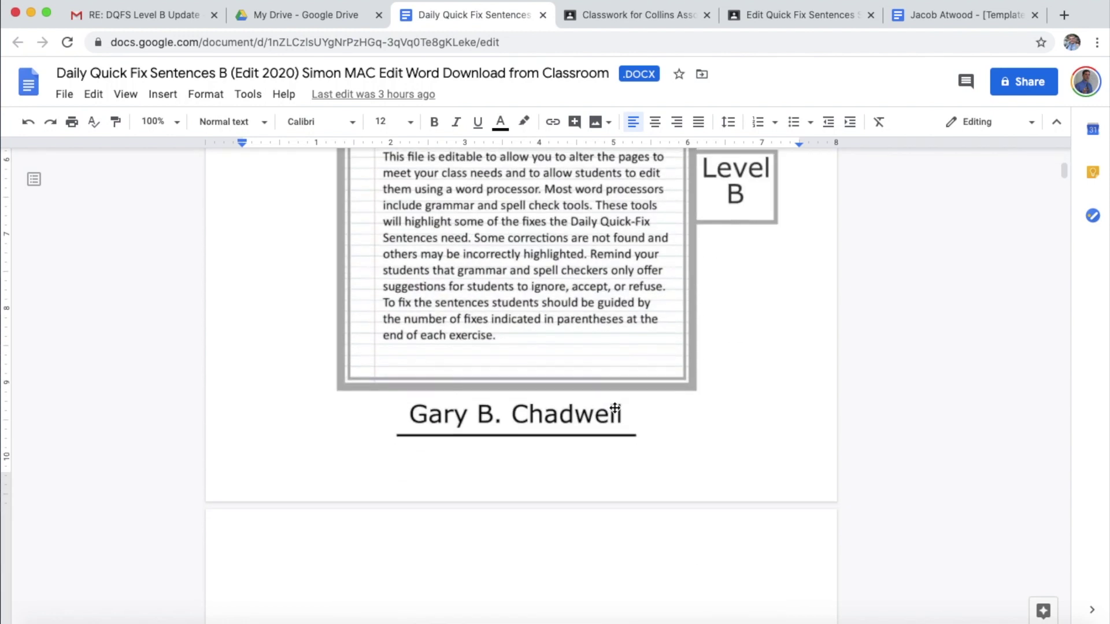
pyautogui.scroll(-15, 614, 408)
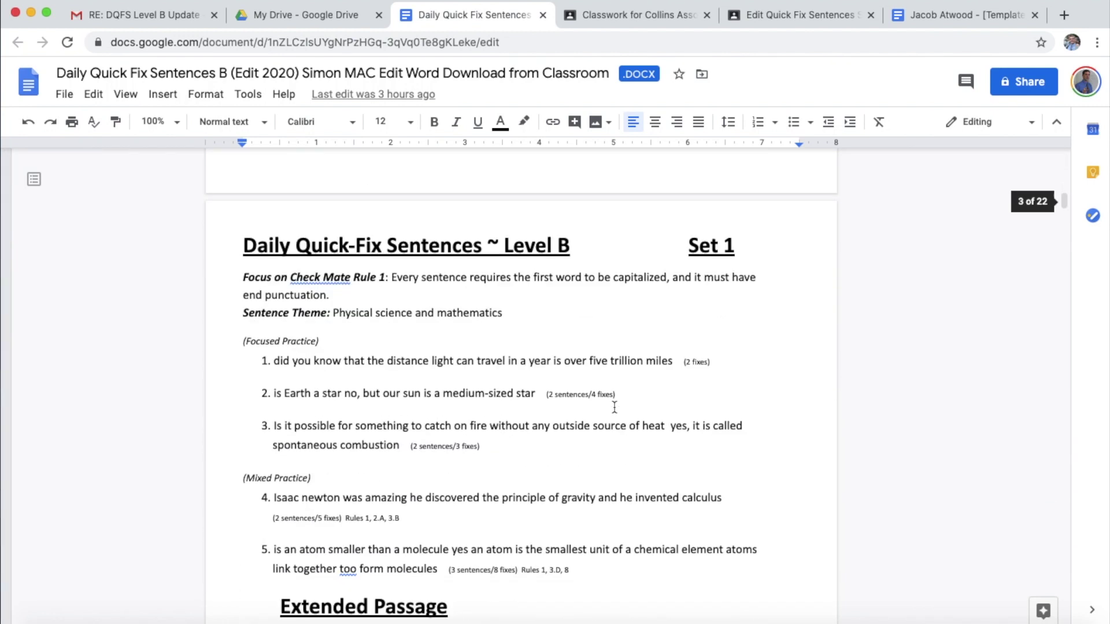
pyautogui.scroll(-5, 614, 407)
pyautogui.scroll(7, 614, 407)
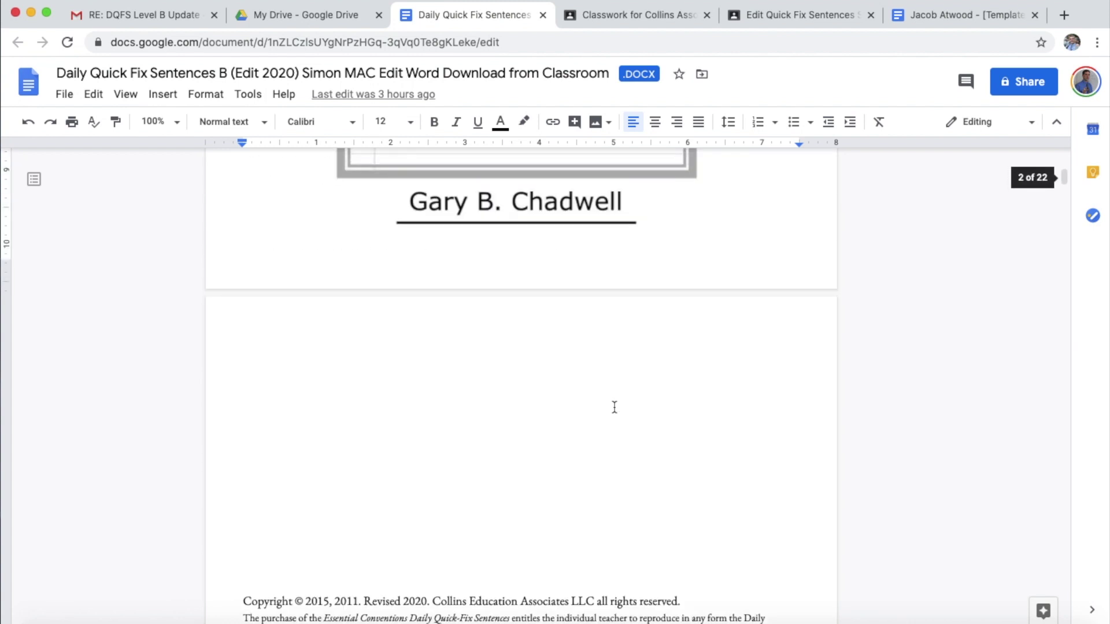
pyautogui.scroll(12, 614, 407)
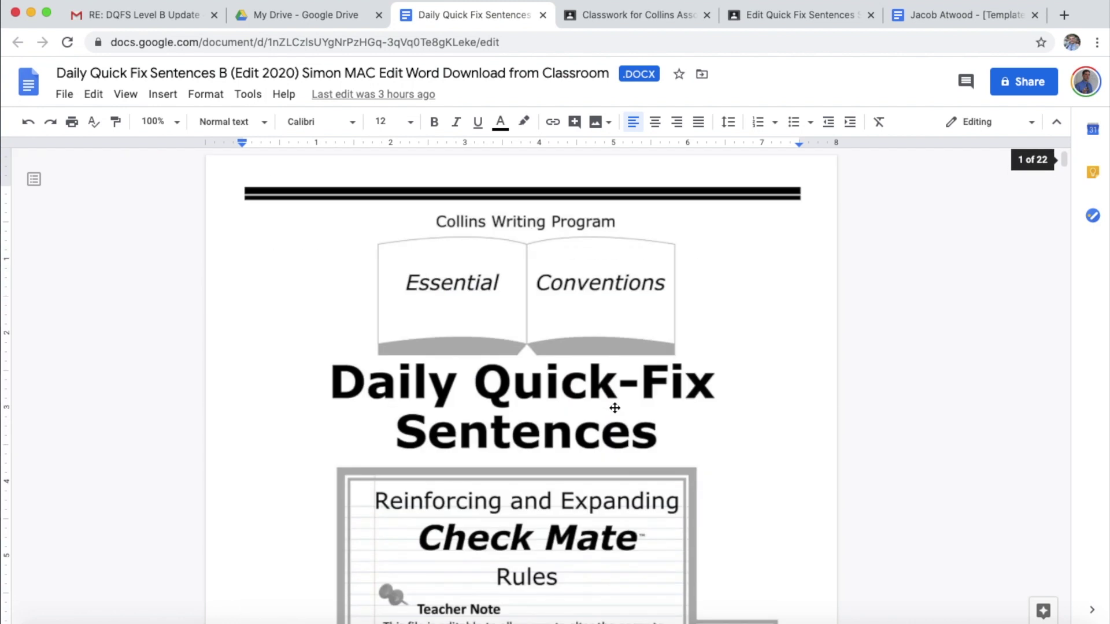
# Create a new Collins Associates assignment titled QF and start adding an attachment
pyautogui.click(657, 15)
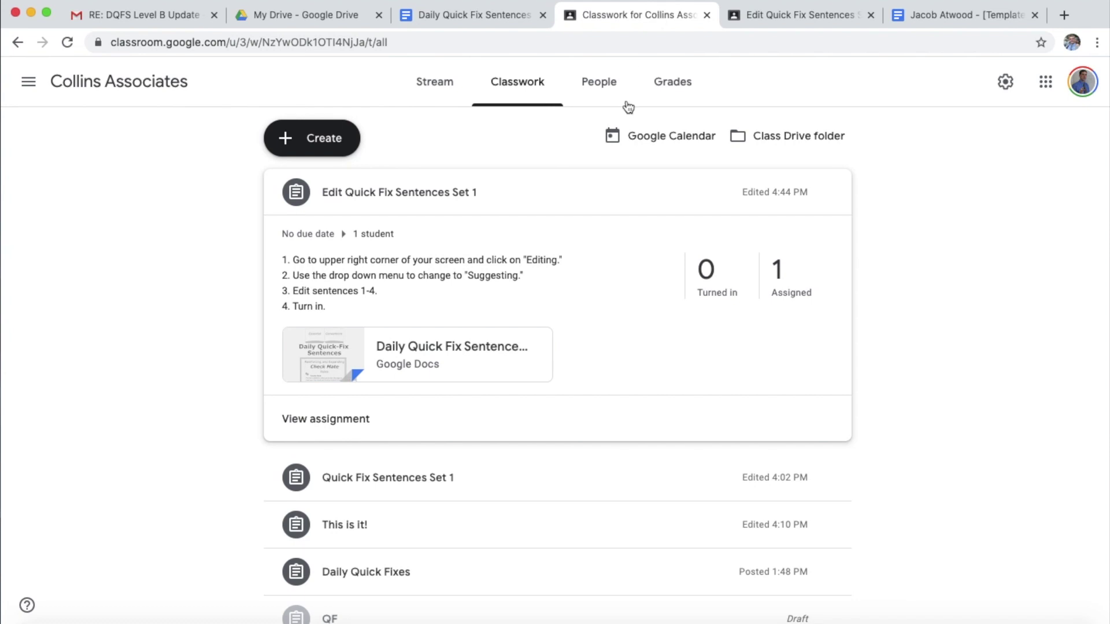
pyautogui.click(333, 141)
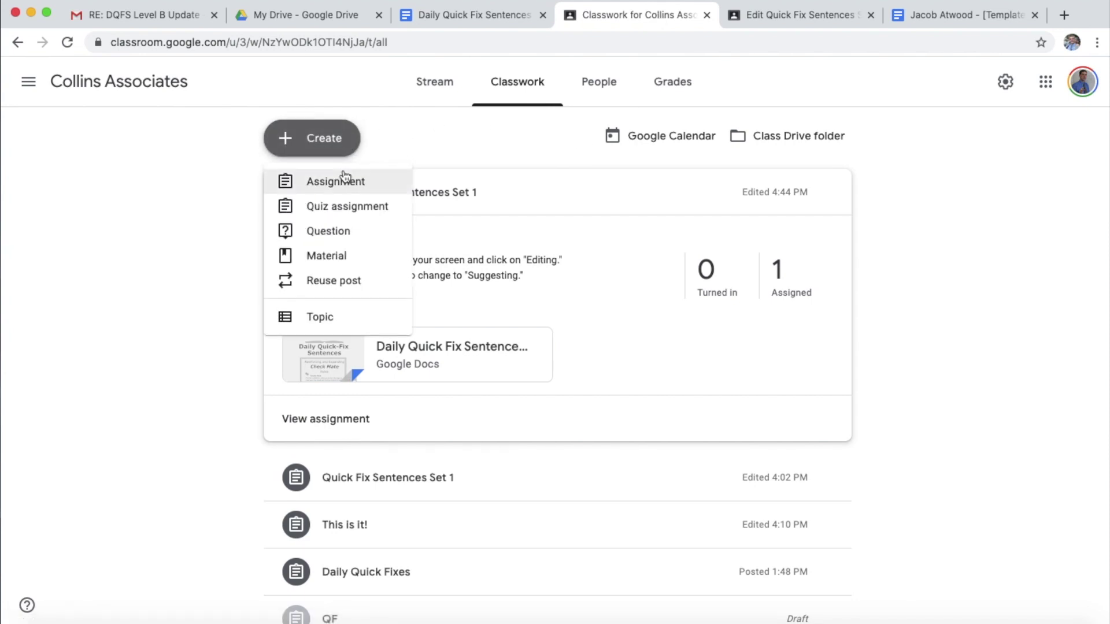
pyautogui.click(334, 182)
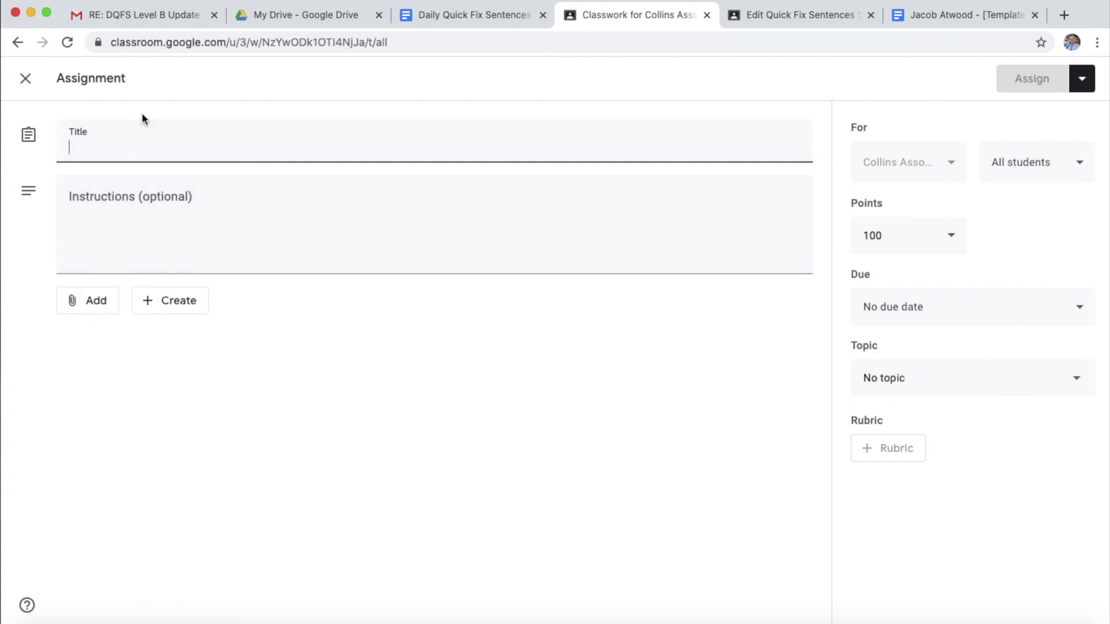
pyautogui.write('QF')
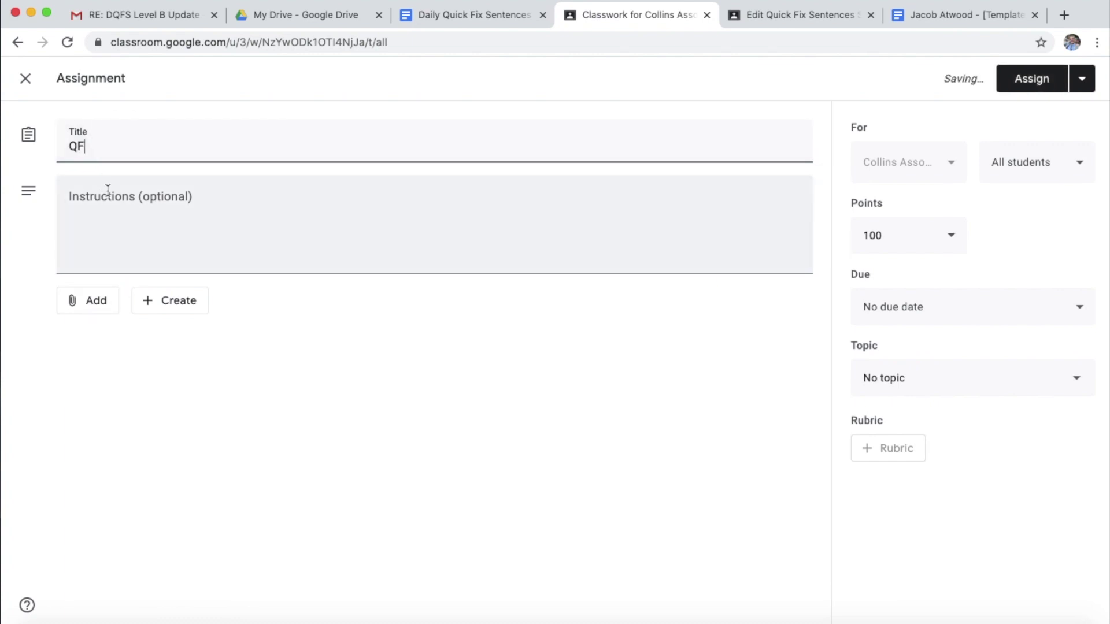
pyautogui.click(112, 201)
pyautogui.click(95, 306)
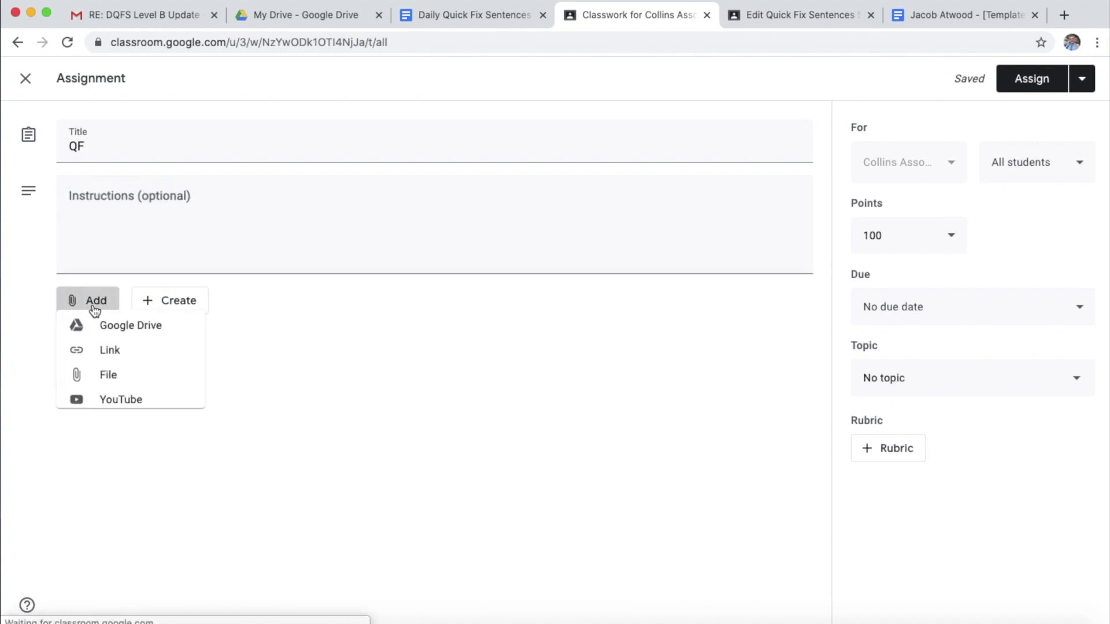
# Attach the Quick Fix Sentences doc from Google Drive, set to Make a copy for each student
pyautogui.click(107, 335)
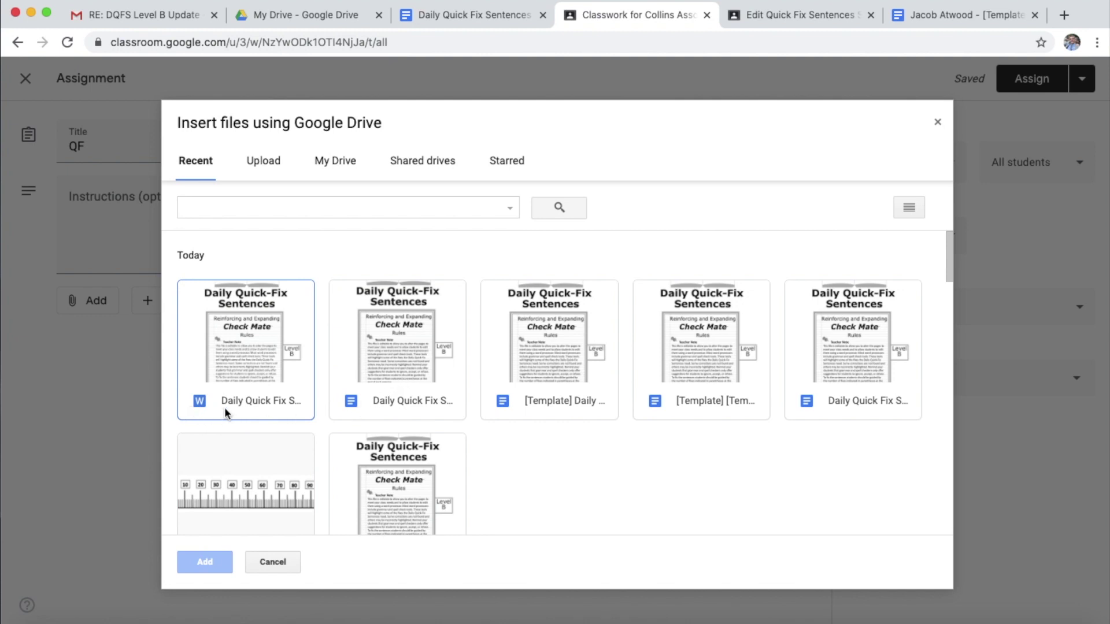
pyautogui.click(360, 398)
pyautogui.click(207, 564)
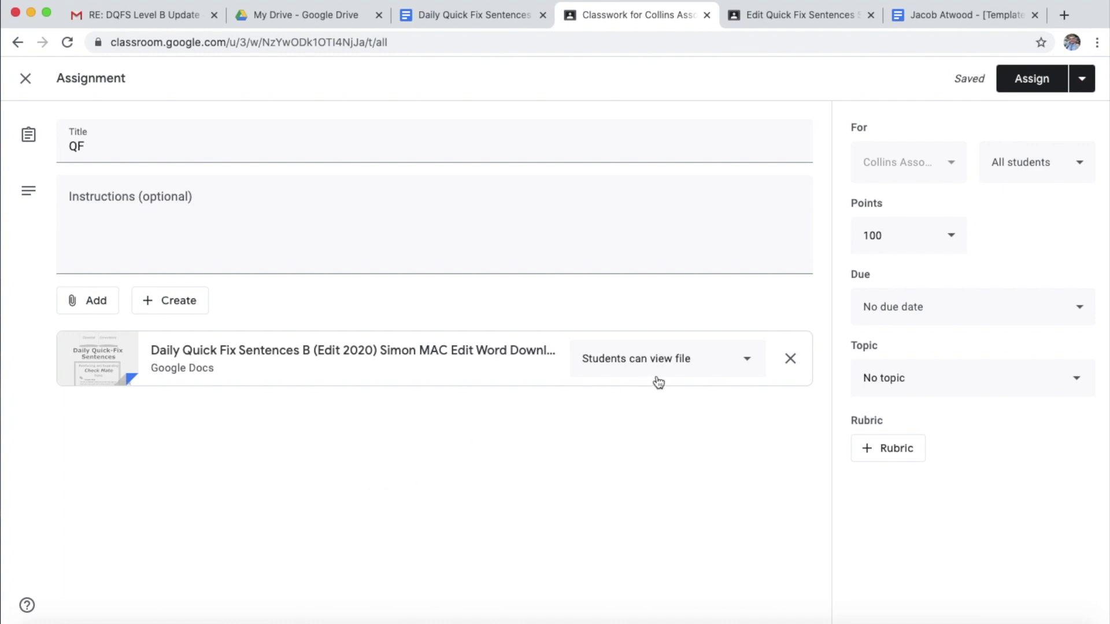
pyautogui.click(747, 364)
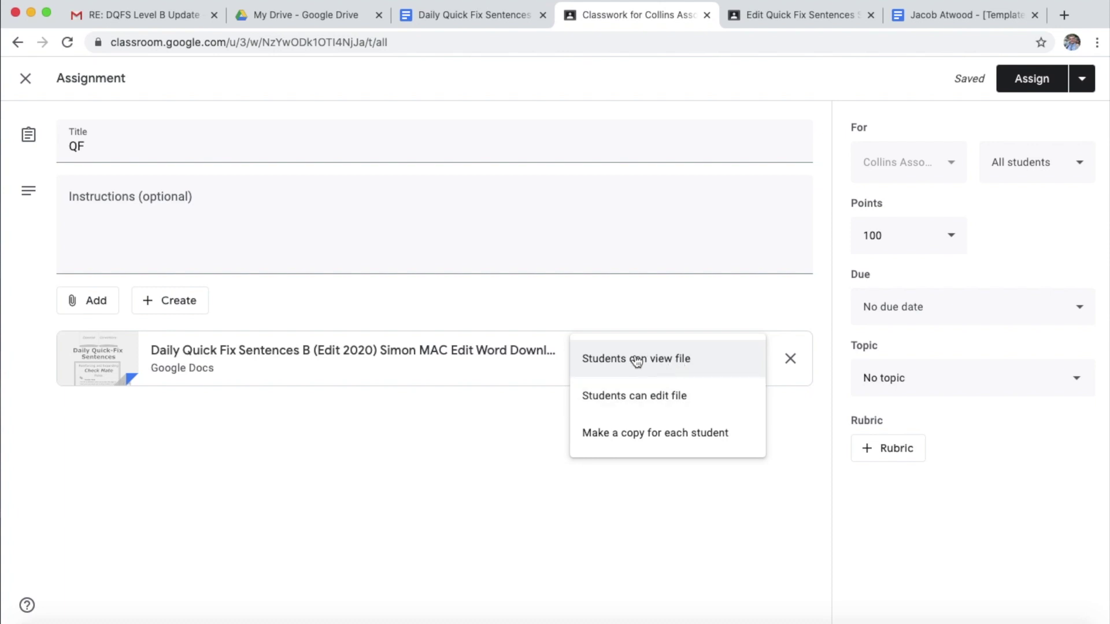
pyautogui.click(664, 444)
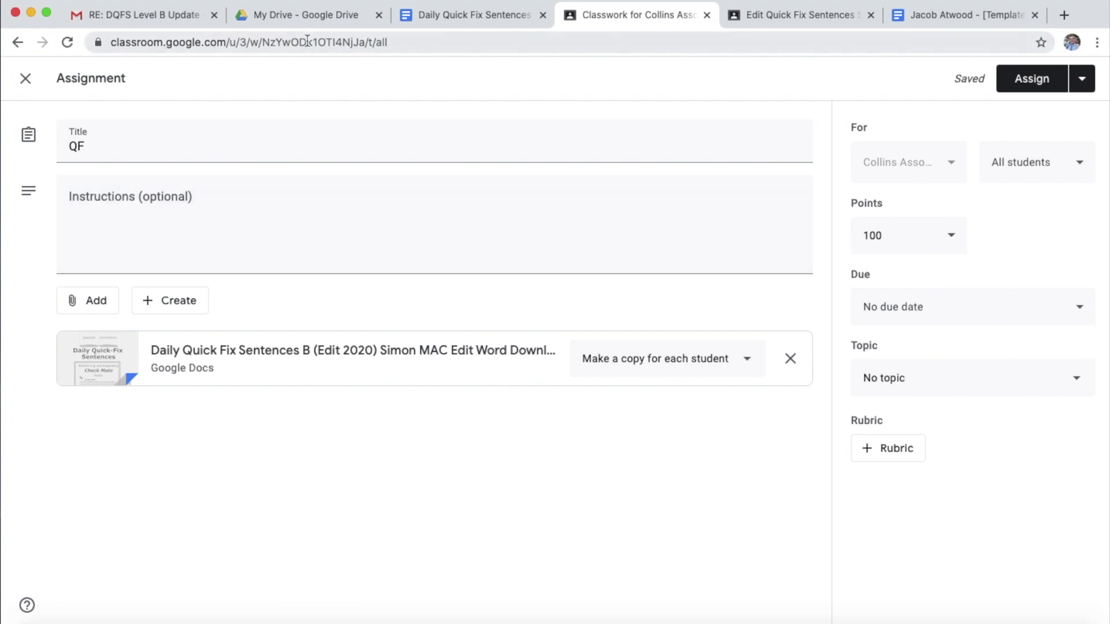
# Leave QF as a draft and open Edit Quick Fix Sentences Set 1 for editing
pyautogui.click(17, 50)
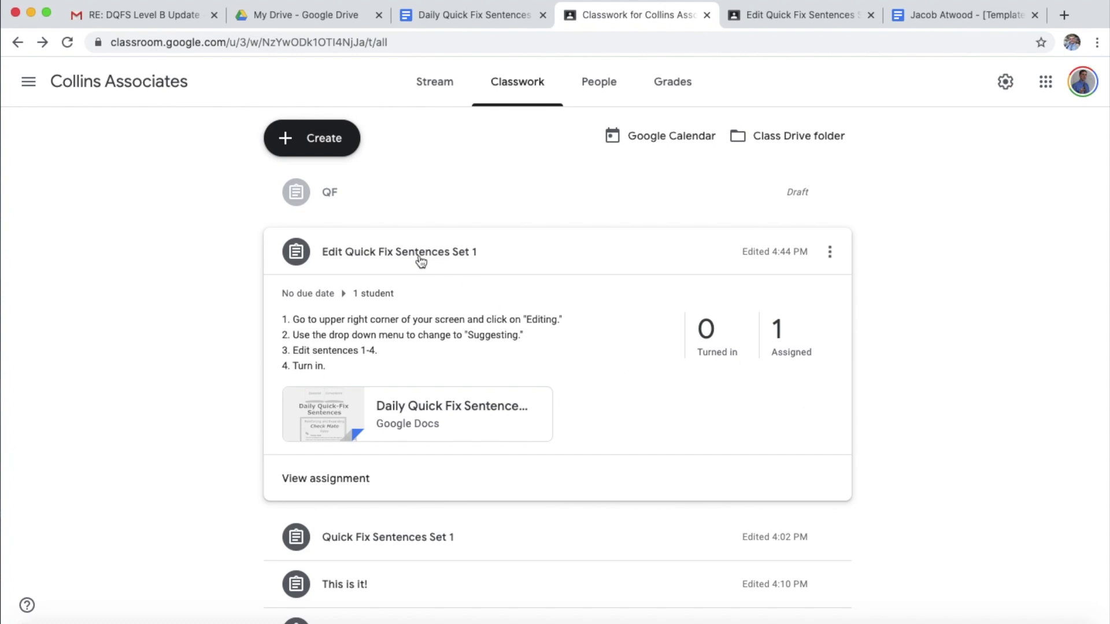
pyautogui.click(828, 253)
pyautogui.click(812, 293)
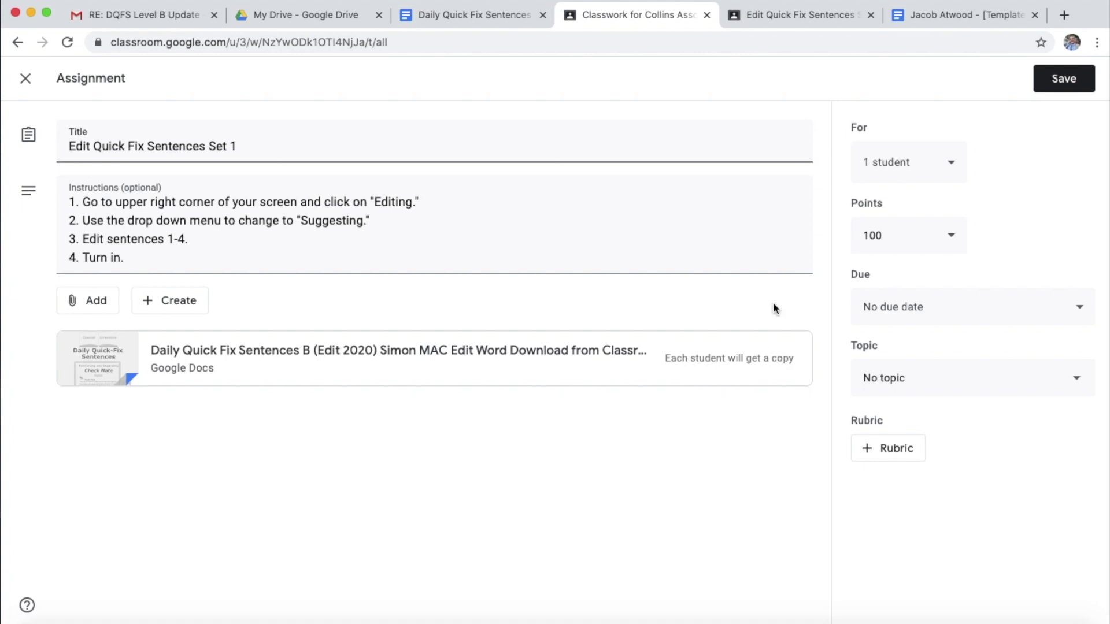
# Open the student's copy of Daily Quick Fix Sentences B and scroll to Level B Set 1
pyautogui.click(816, 16)
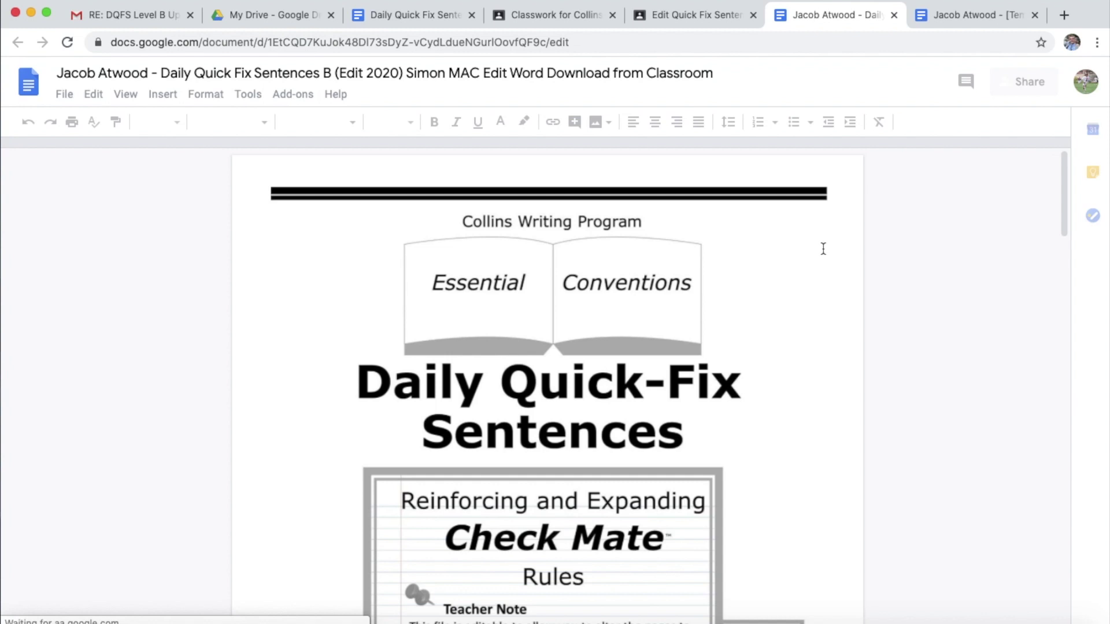
pyautogui.scroll(-6, 754, 375)
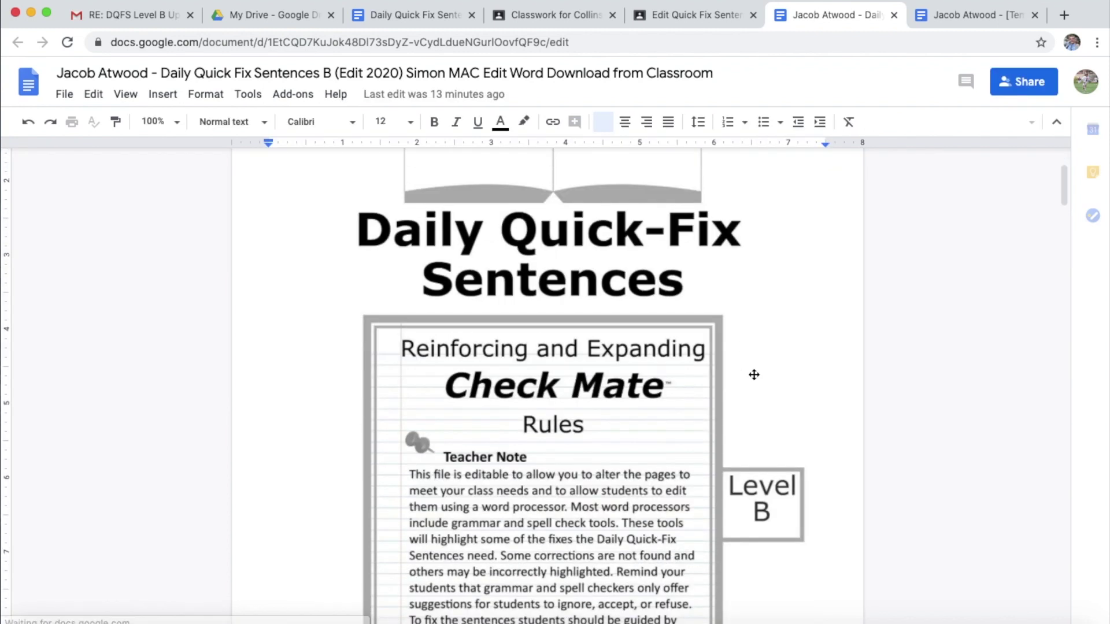
pyautogui.scroll(-12, 754, 375)
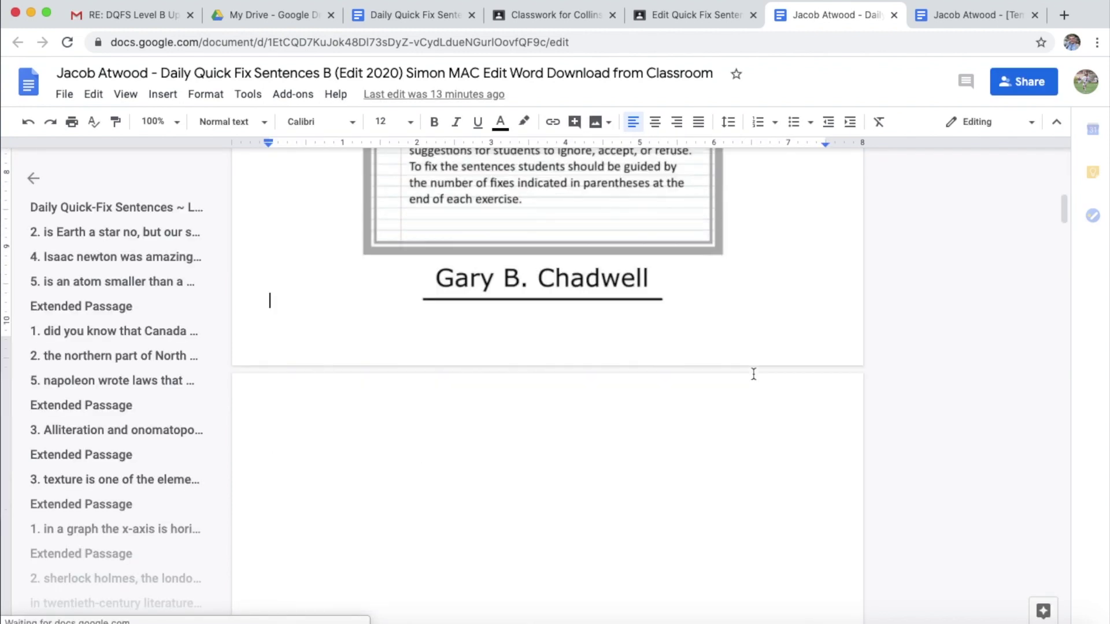
pyautogui.scroll(-8, 753, 375)
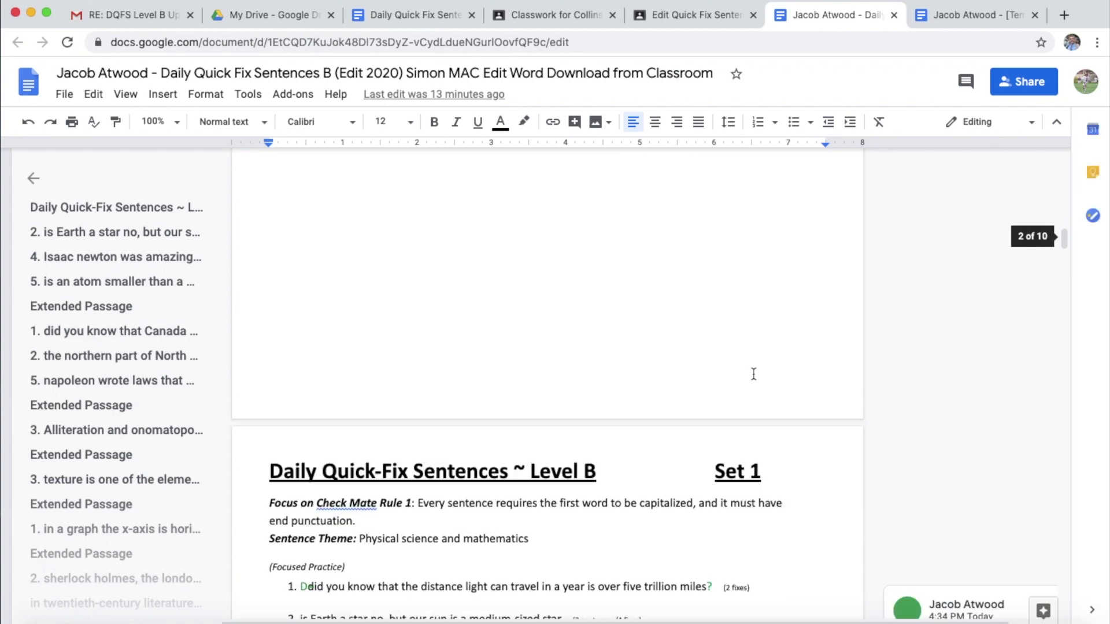
pyautogui.scroll(-1, 754, 374)
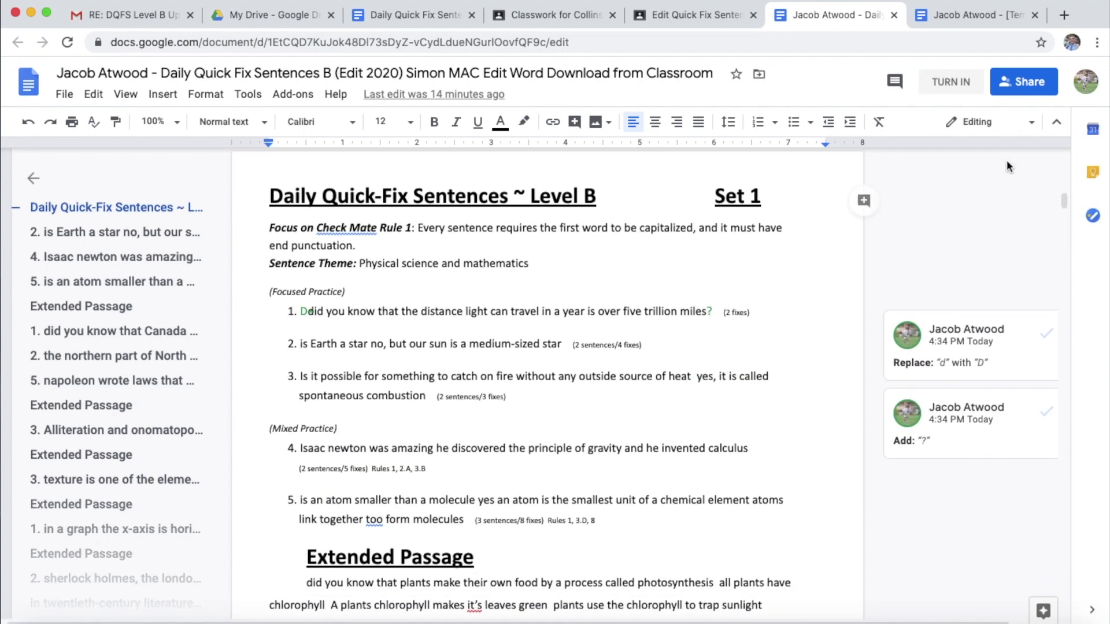
# Switch to Suggesting mode and suggest a capital I at the start of sentence 2
pyautogui.click(998, 121)
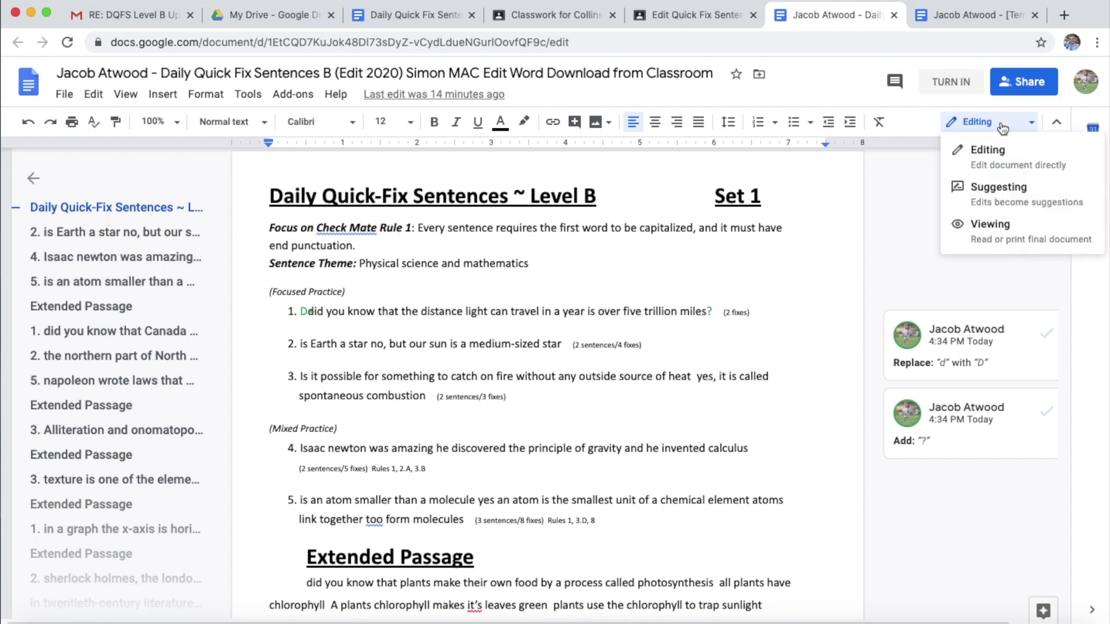
pyautogui.click(1002, 195)
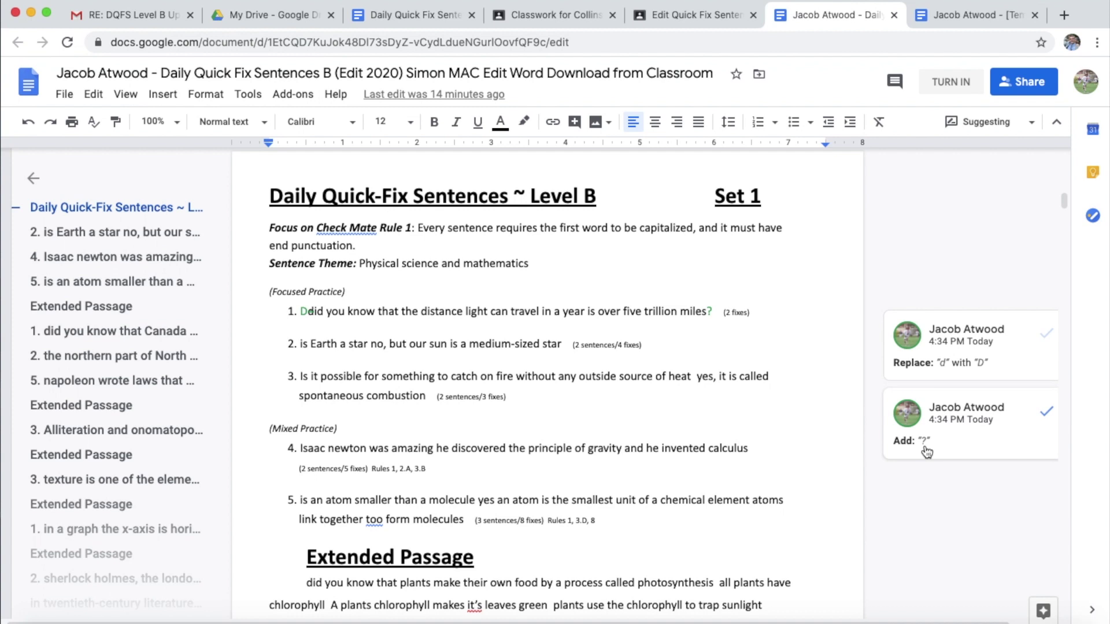
pyautogui.click(304, 347)
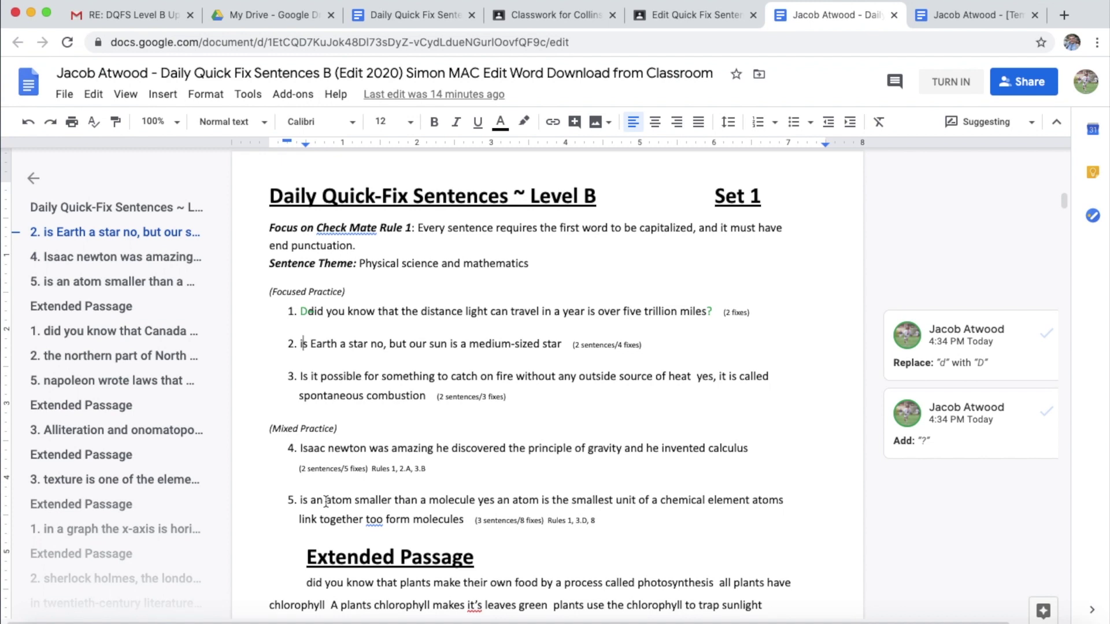
pyautogui.write('I')
pyautogui.press('BackSpace')
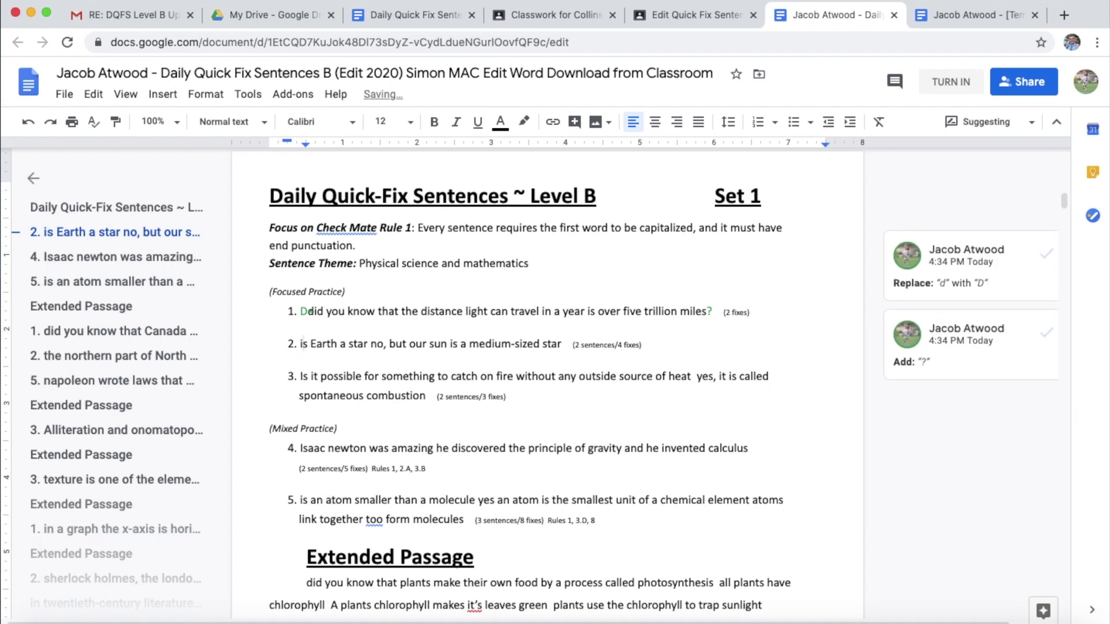
pyautogui.press('BackSpace')
pyautogui.write('I')
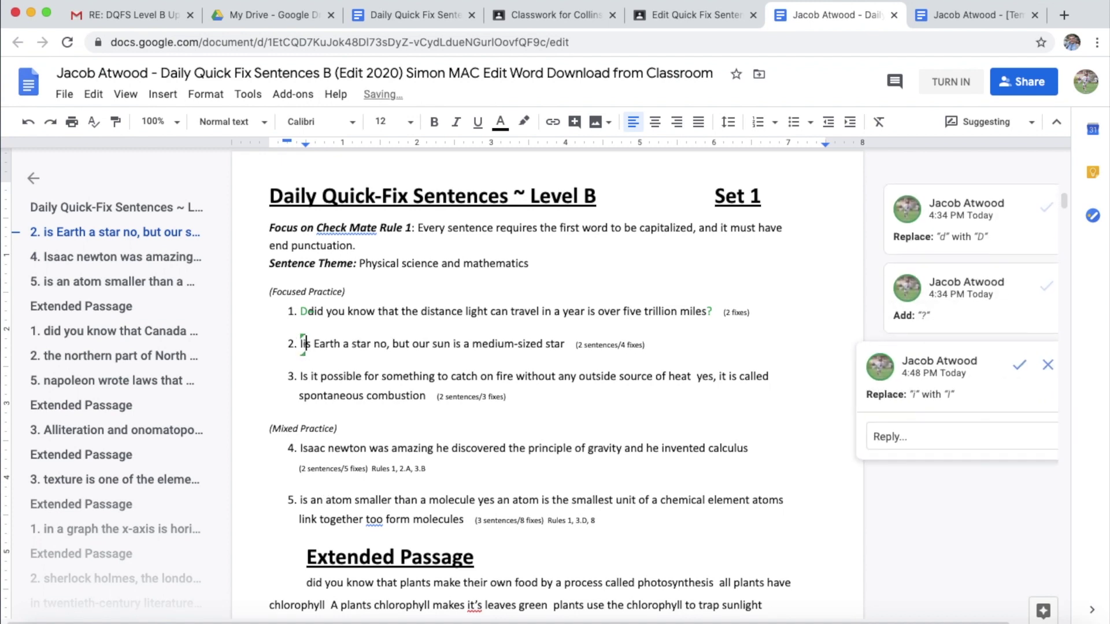
# Suggest a question mark after 'star', a capital N for 'no', and a closing period
pyautogui.click(371, 345)
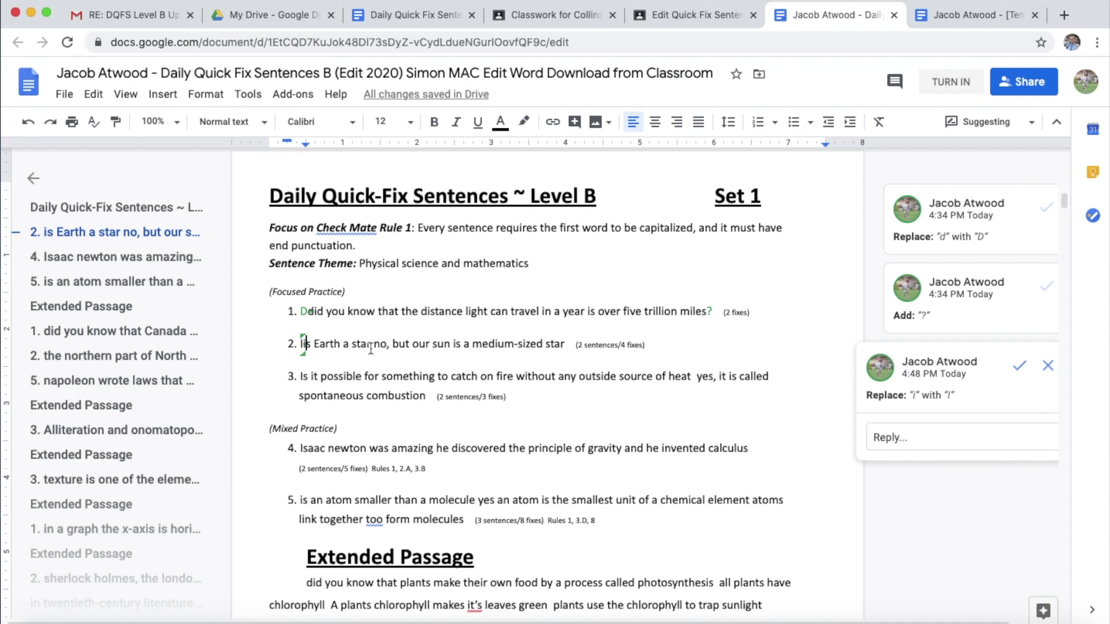
pyautogui.write('?')
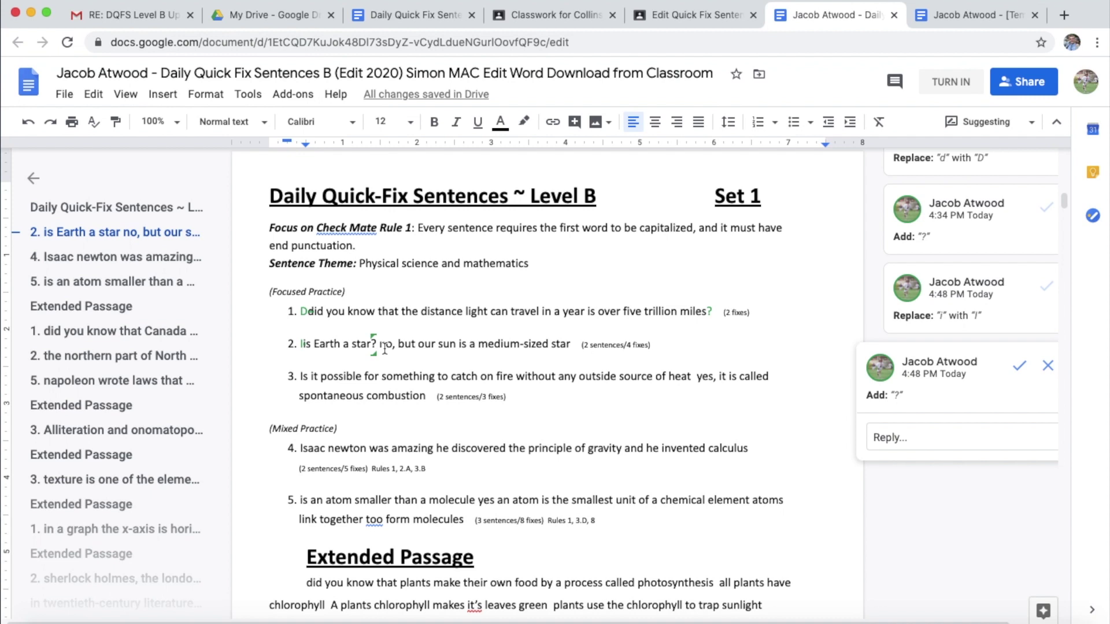
pyautogui.press('Delete')
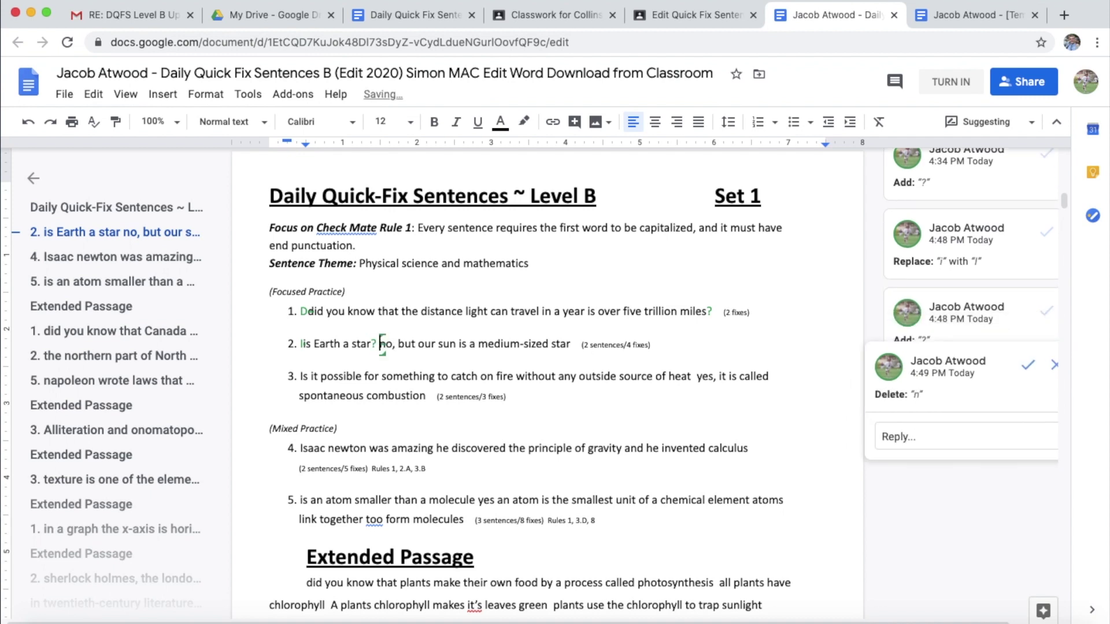
pyautogui.write('N')
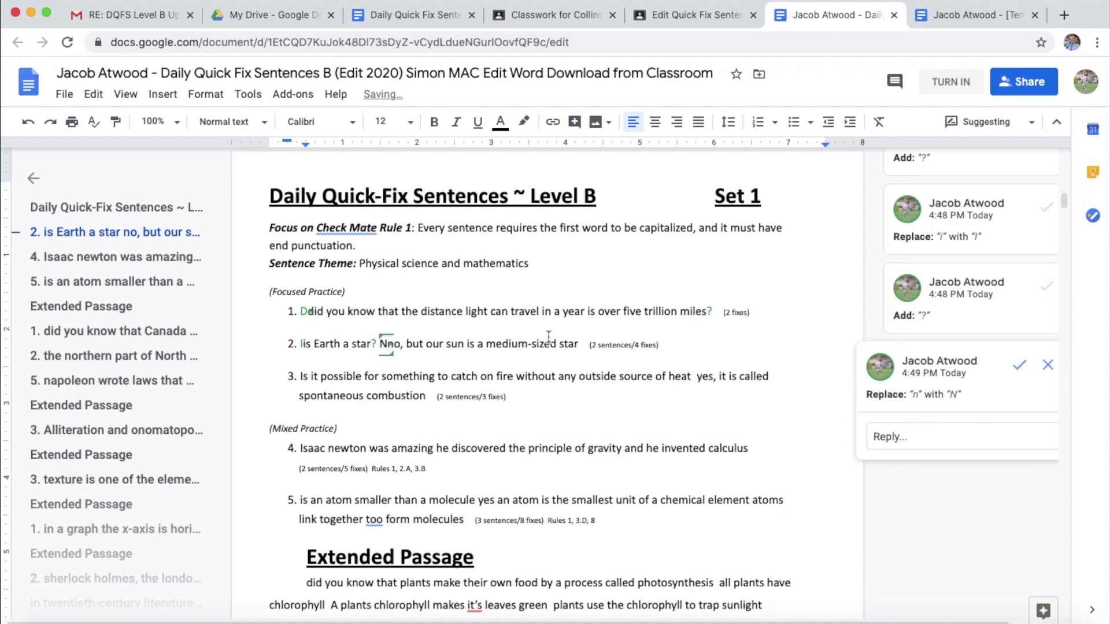
pyautogui.click(580, 345)
pyautogui.write('.')
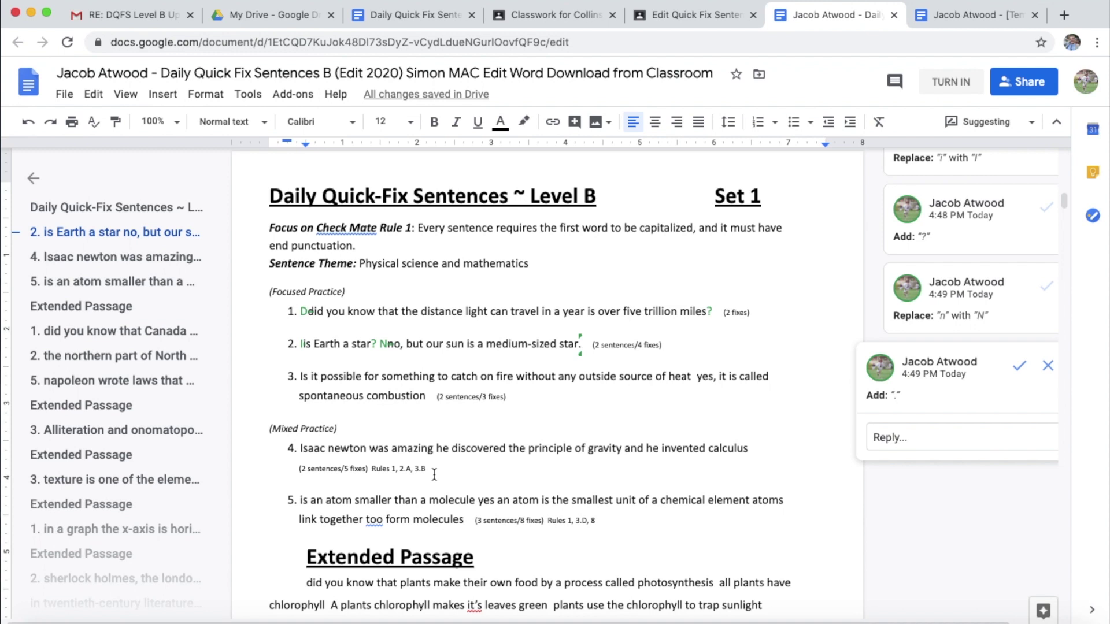
pyautogui.click(92, 125)
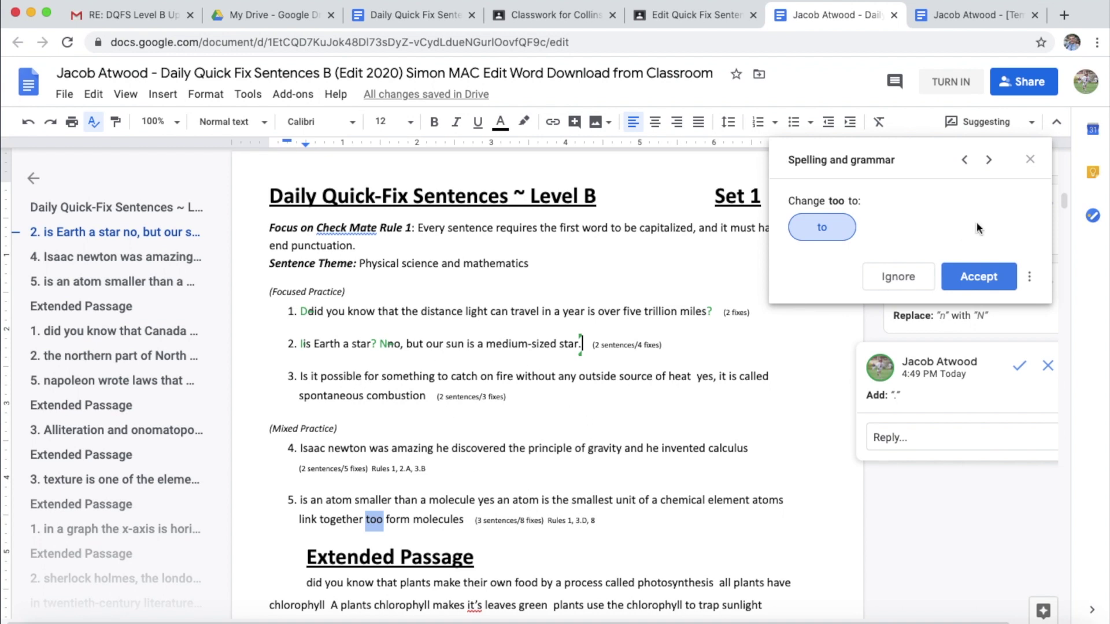
pyautogui.click(1032, 159)
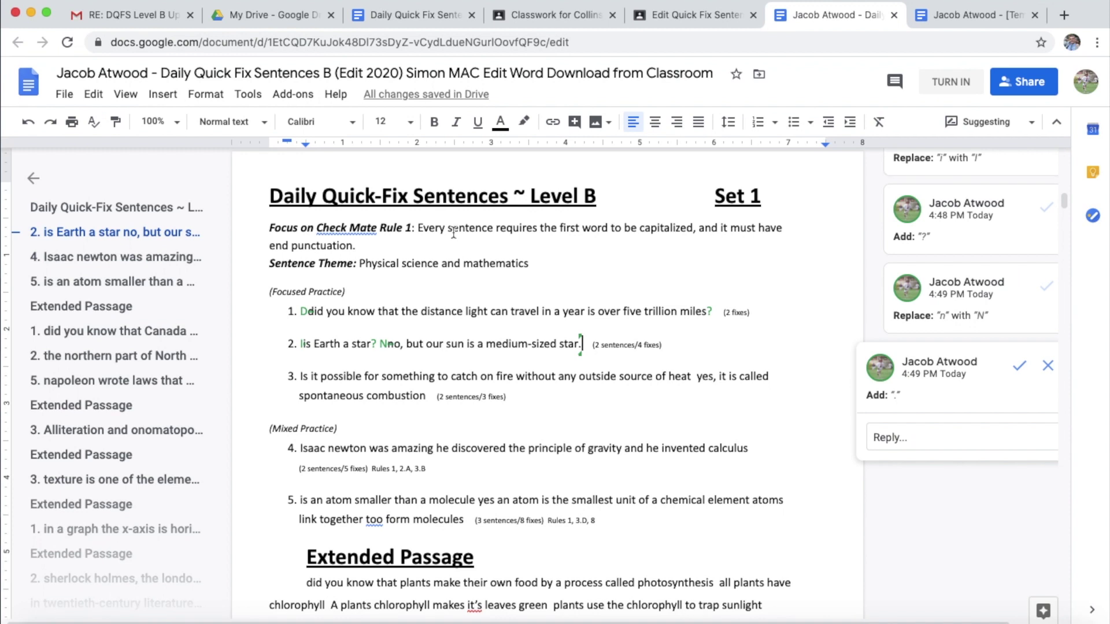